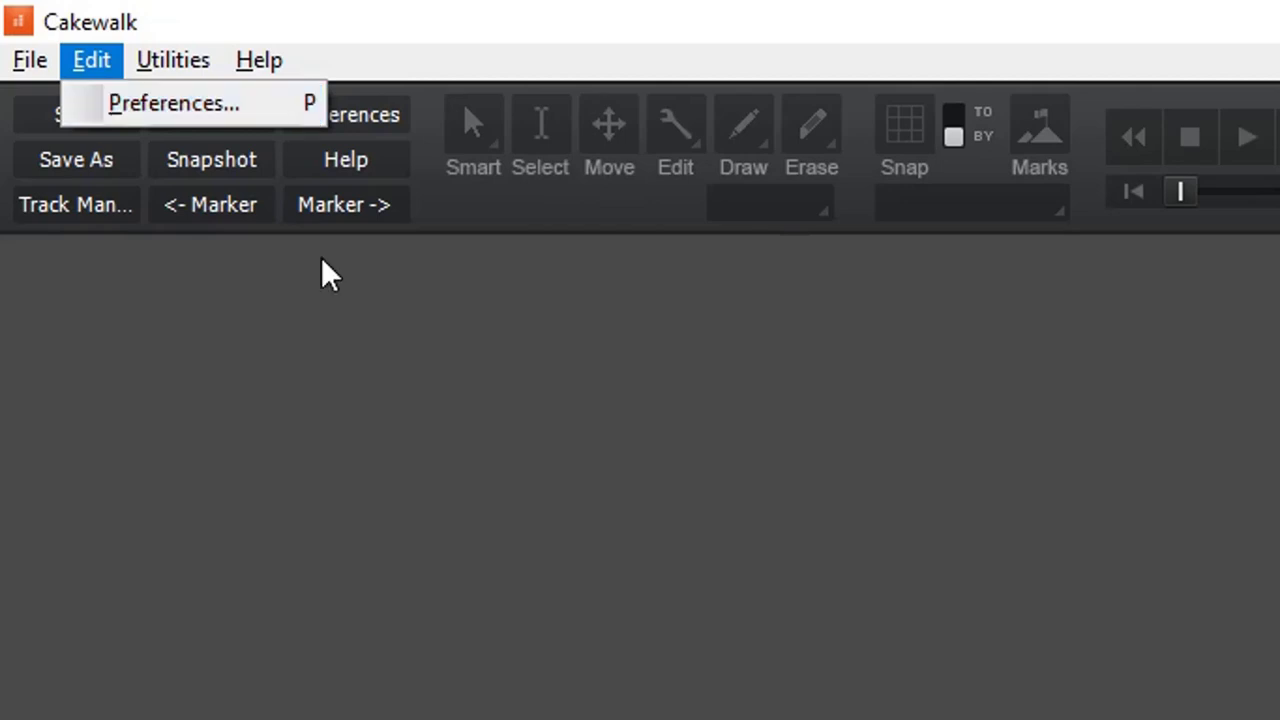
Open Preferences on Audio > Devices and check that the Model Mixer ASIO input and output drivers are enabled
{"action": "left_click", "coordinate": [423, 417]}
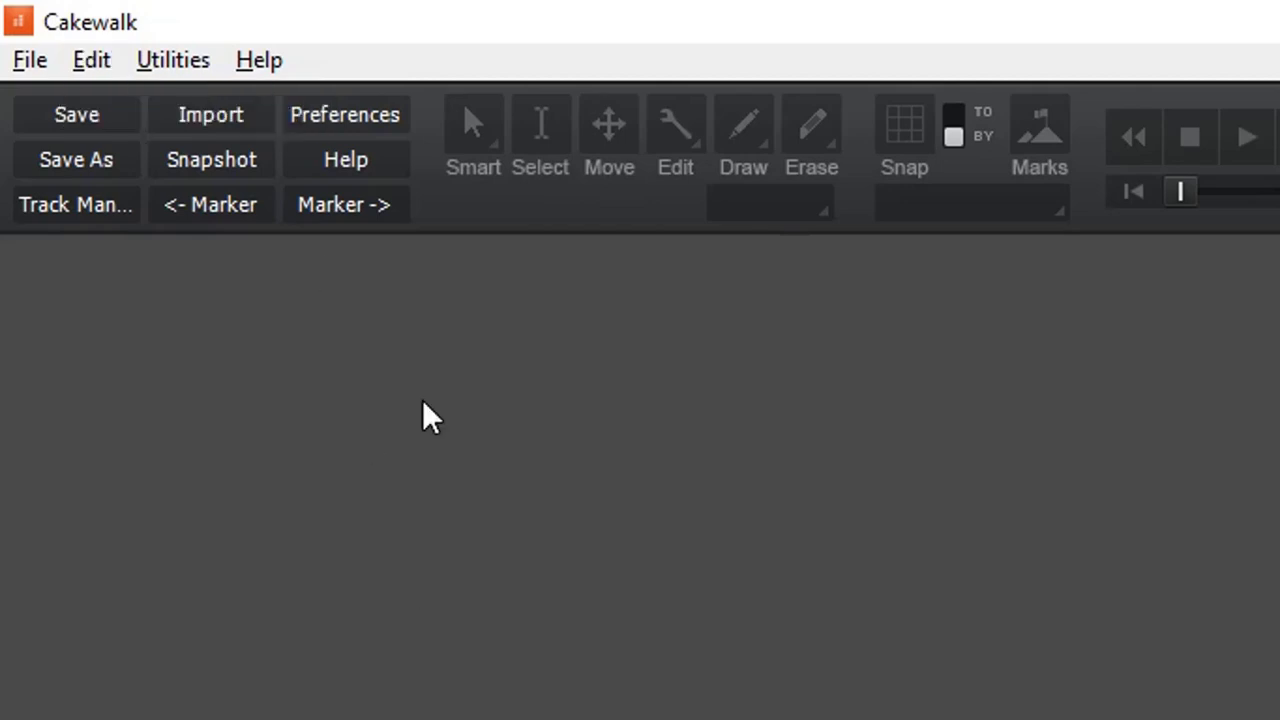
{"action": "left_click", "coordinate": [352, 122]}
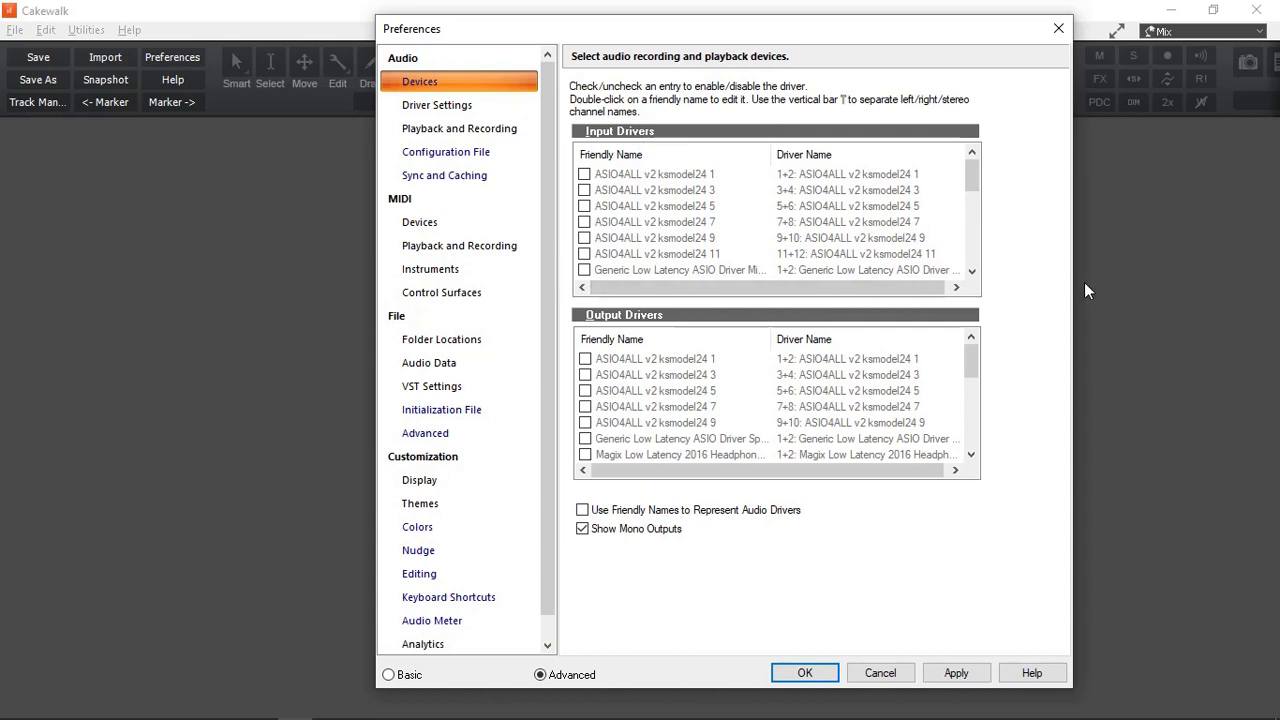
{"action": "left_click_drag", "start_coordinate": [976, 185], "coordinate": [936, 208]}
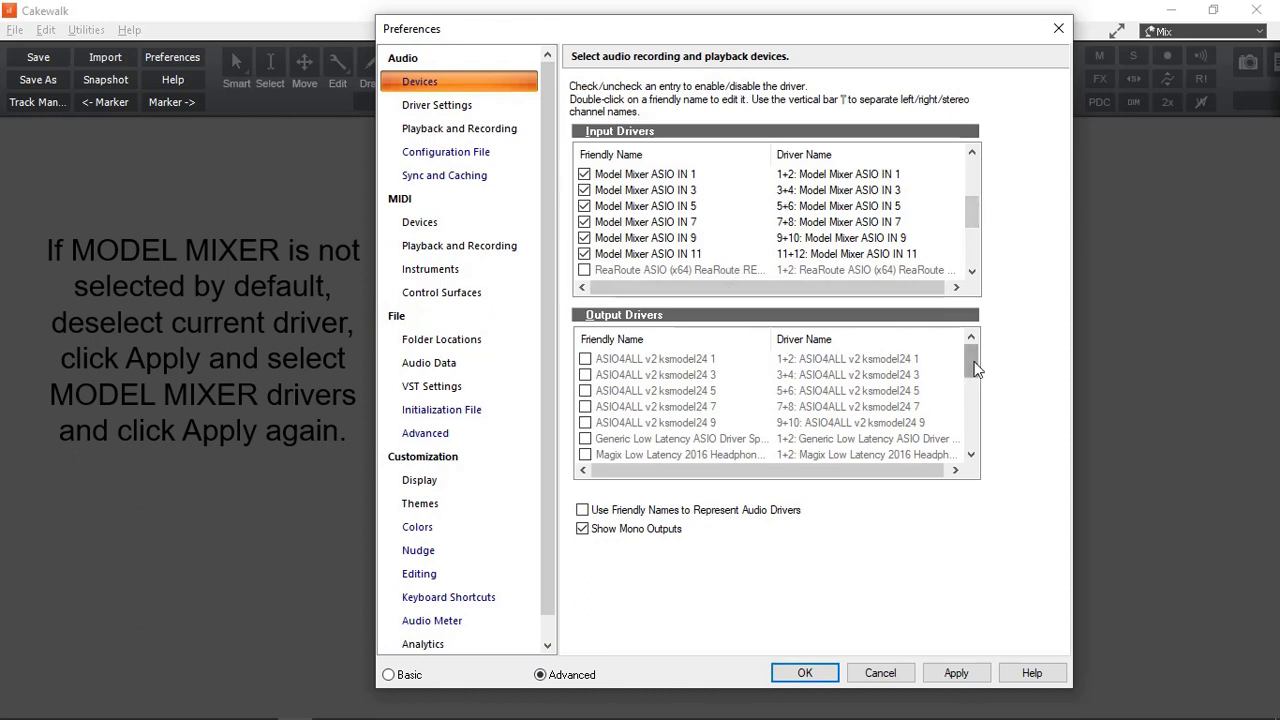
{"action": "left_click_drag", "start_coordinate": [975, 368], "coordinate": [976, 401]}
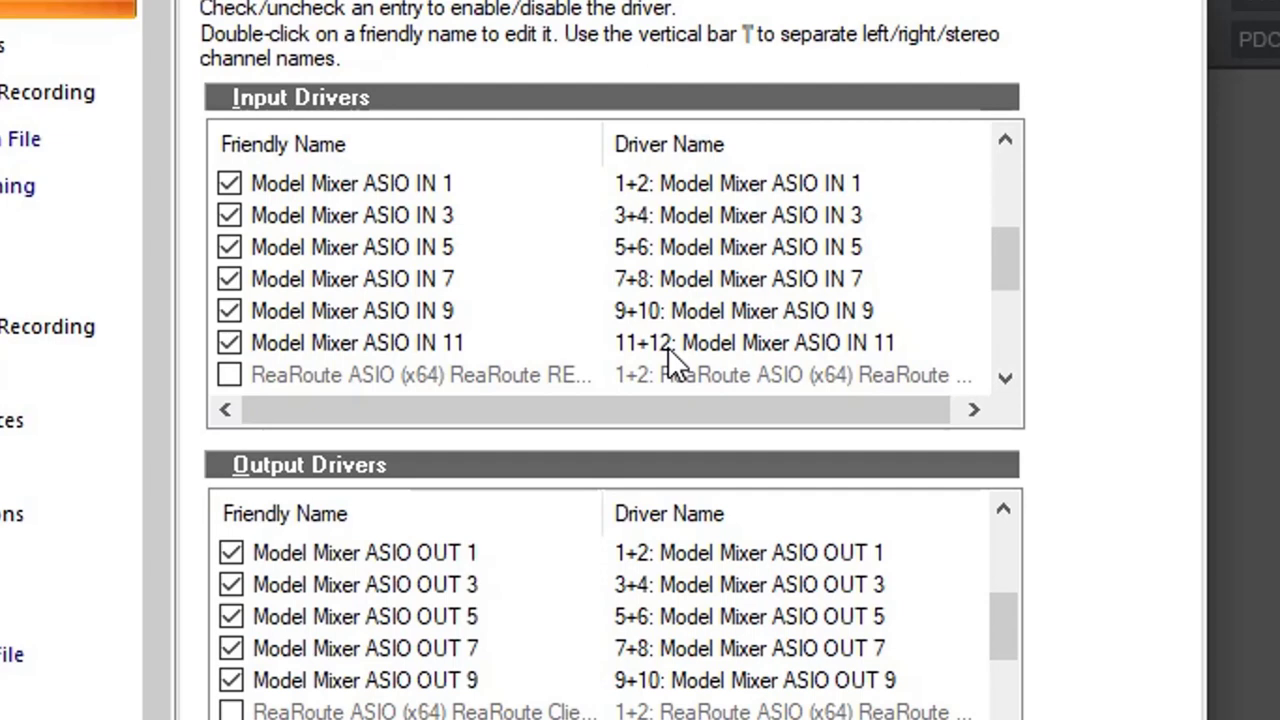
Rename the Model Mixer ASIO IN 11 input driver to 'Main Bus'
{"action": "double_click", "coordinate": [360, 341]}
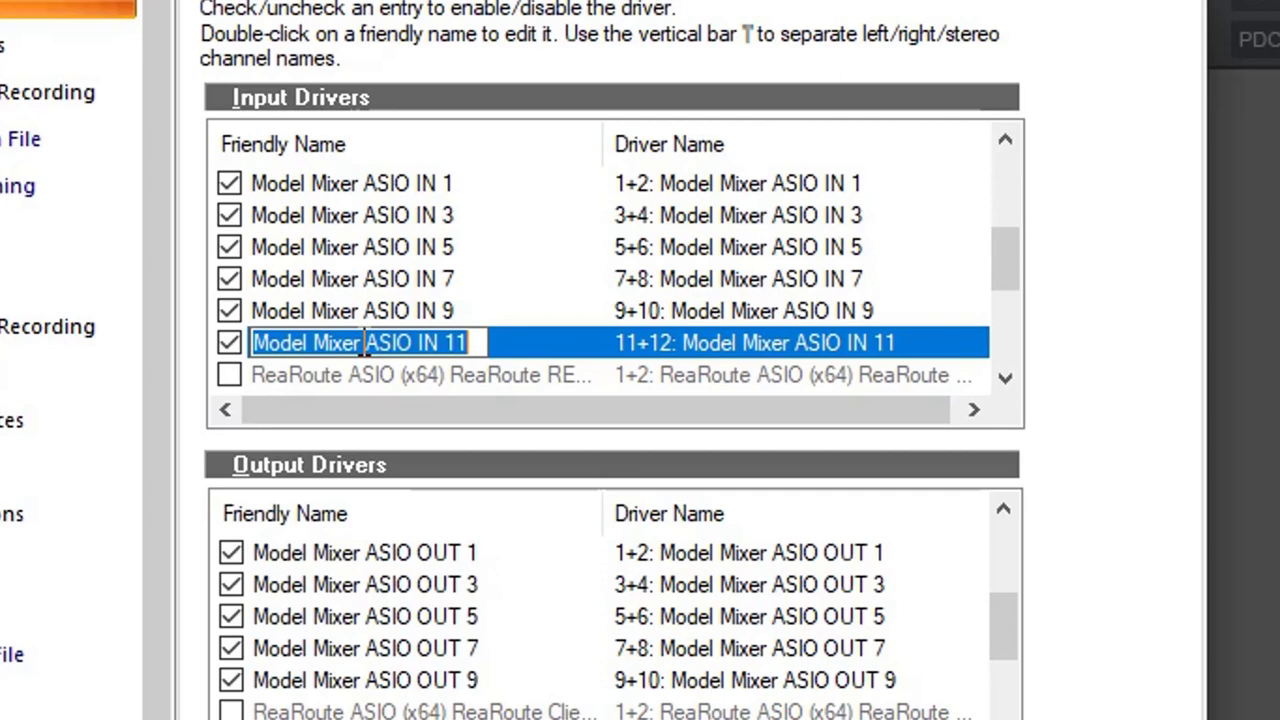
{"action": "type", "text": "Main Bus"}
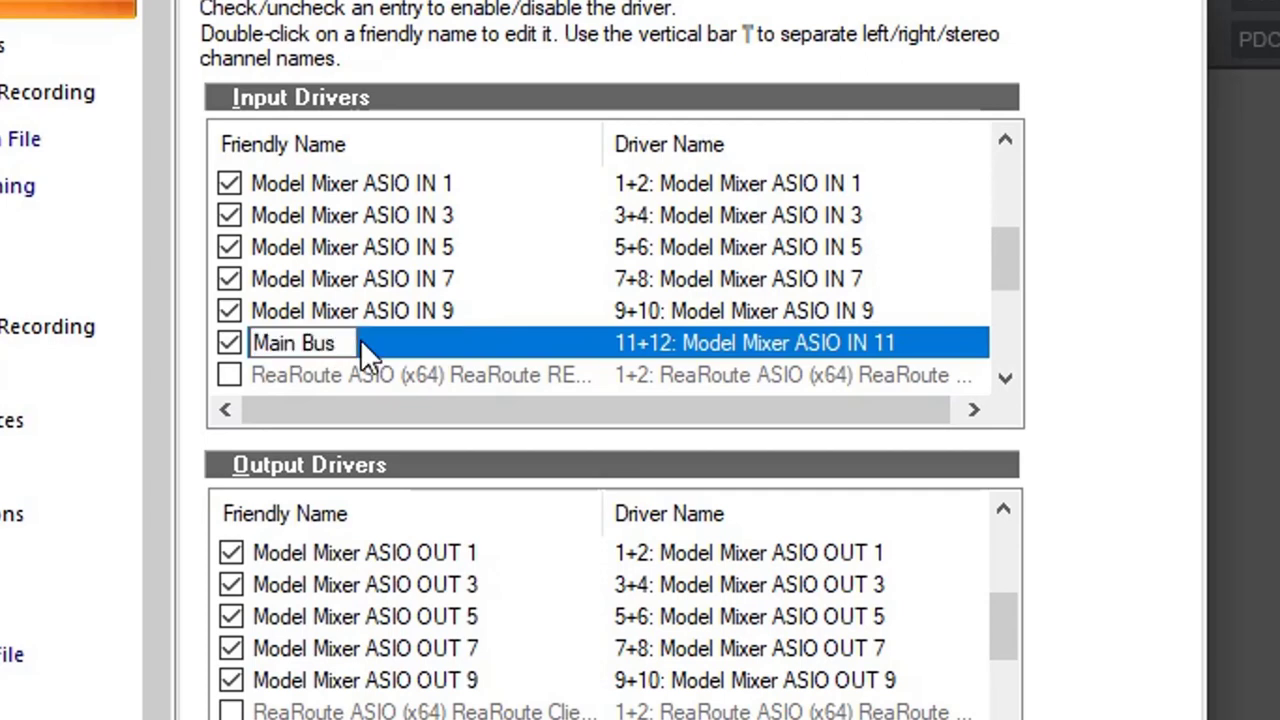
{"action": "key", "text": "Return"}
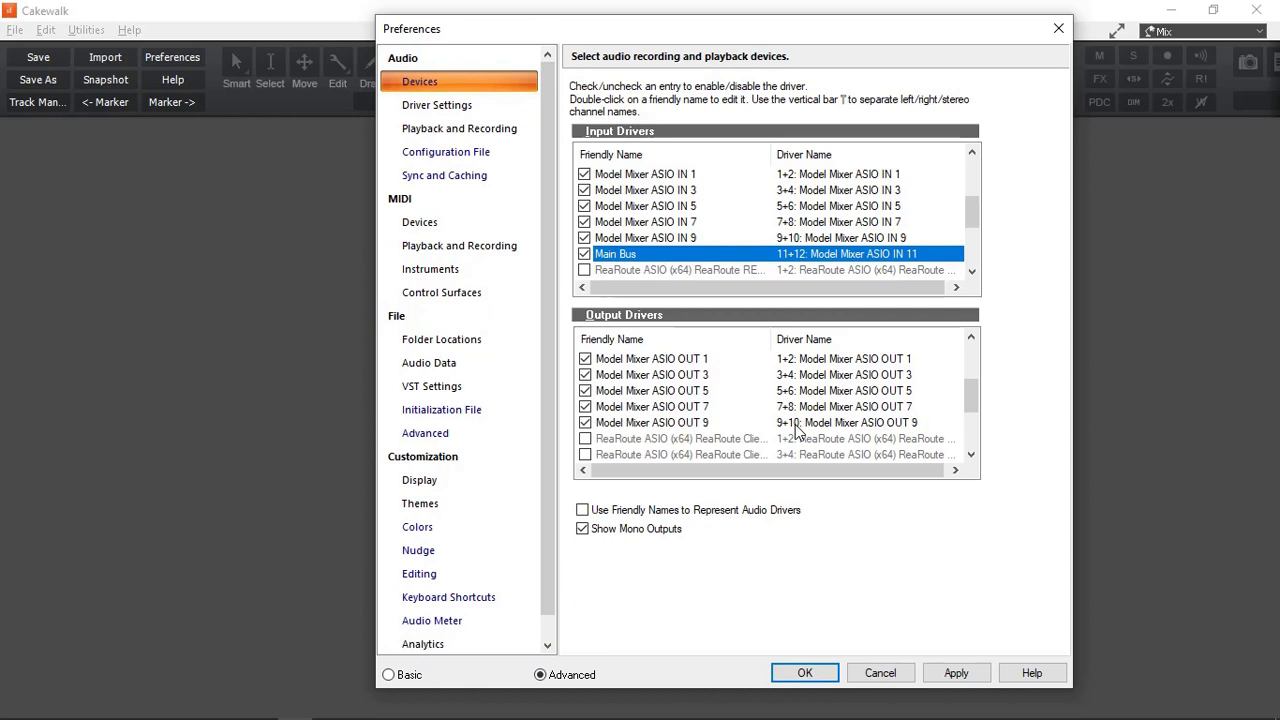
Rename the Model Mixer ASIO OUT 9 output driver to 'Main Output'
{"action": "double_click", "coordinate": [655, 424]}
{"action": "type", "text": "Ma"}
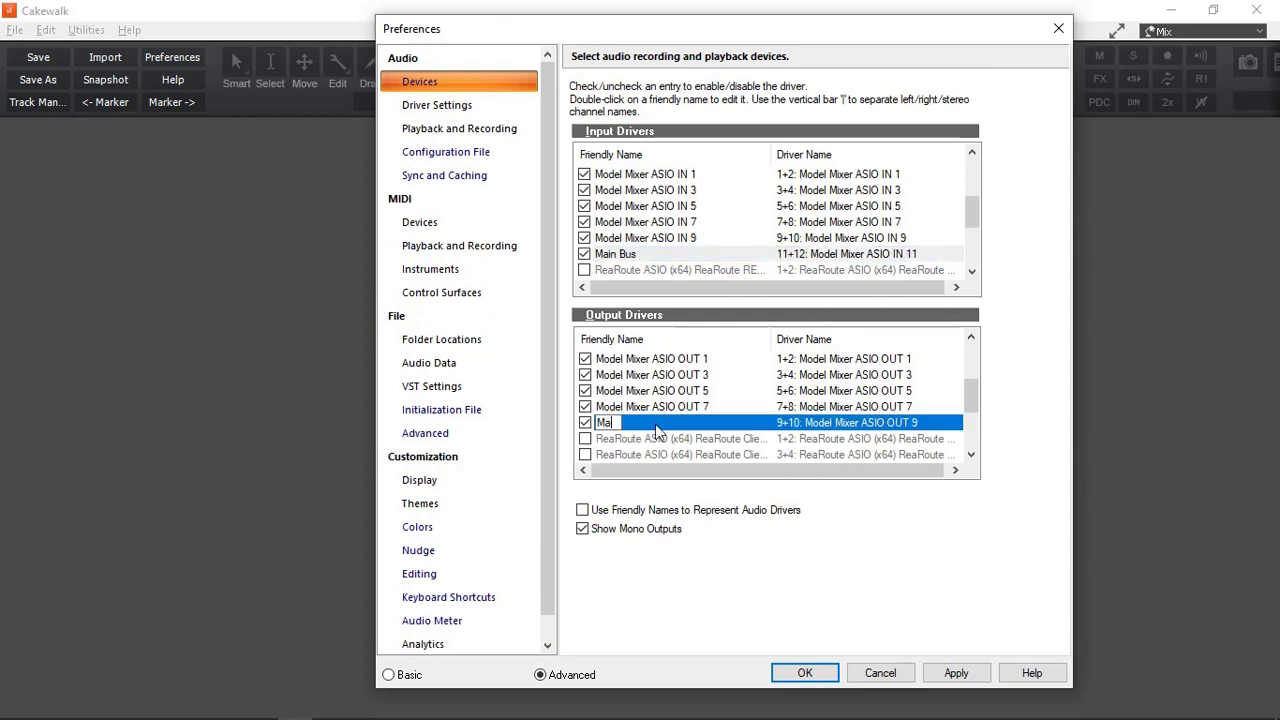
{"action": "type", "text": "in Output"}
{"action": "key", "text": "Return"}
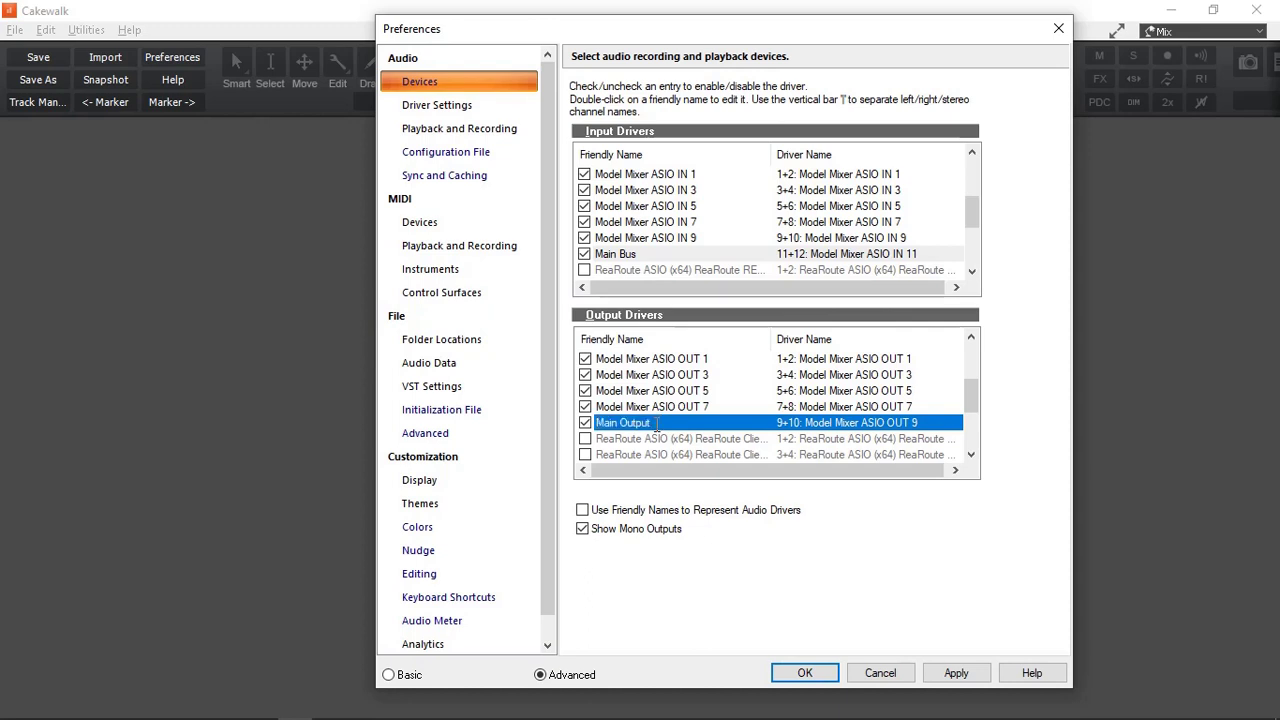
In Driver Settings, keep the default sampling rate at 48000 Hz
{"action": "left_click", "coordinate": [445, 106]}
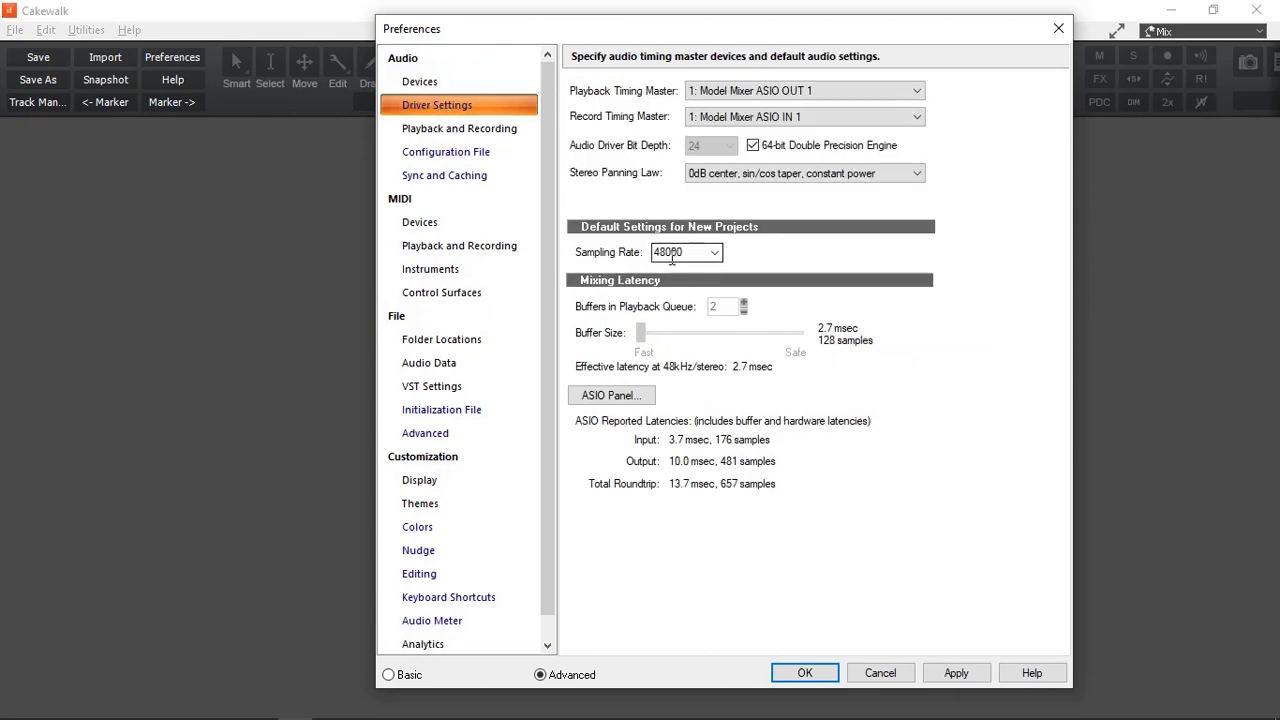
{"action": "left_click", "coordinate": [716, 253]}
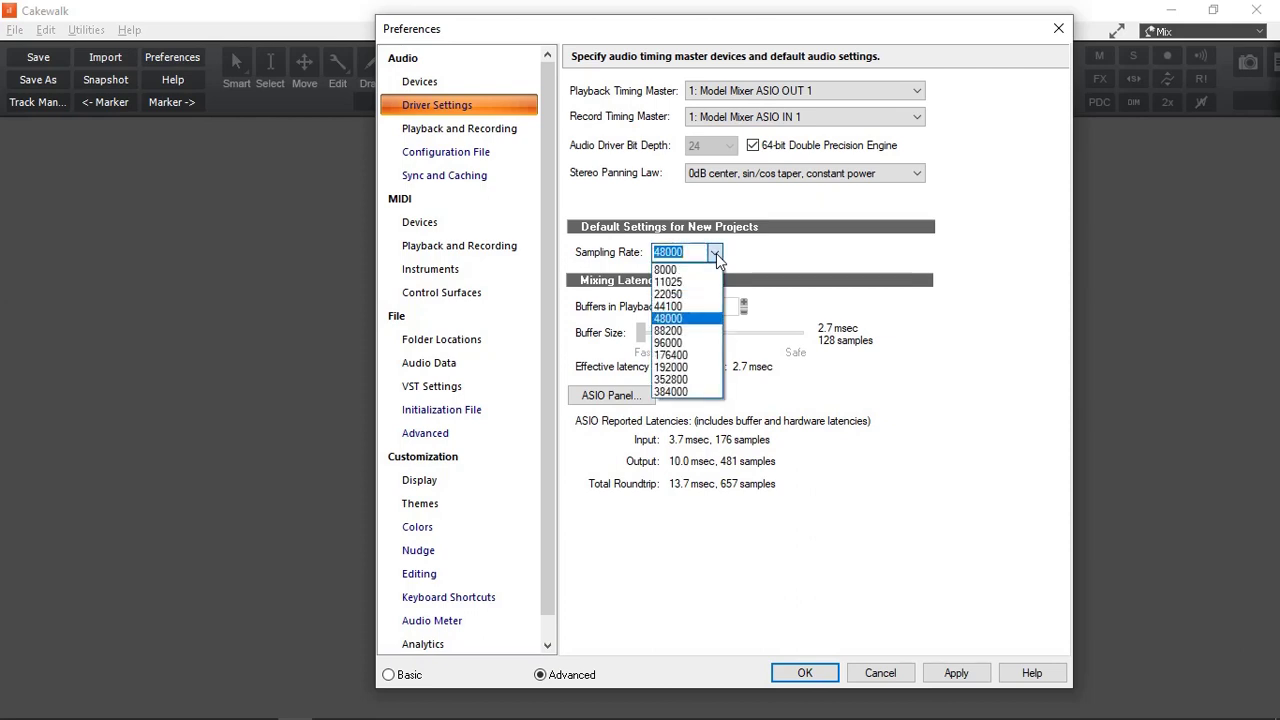
{"action": "left_click", "coordinate": [743, 258]}
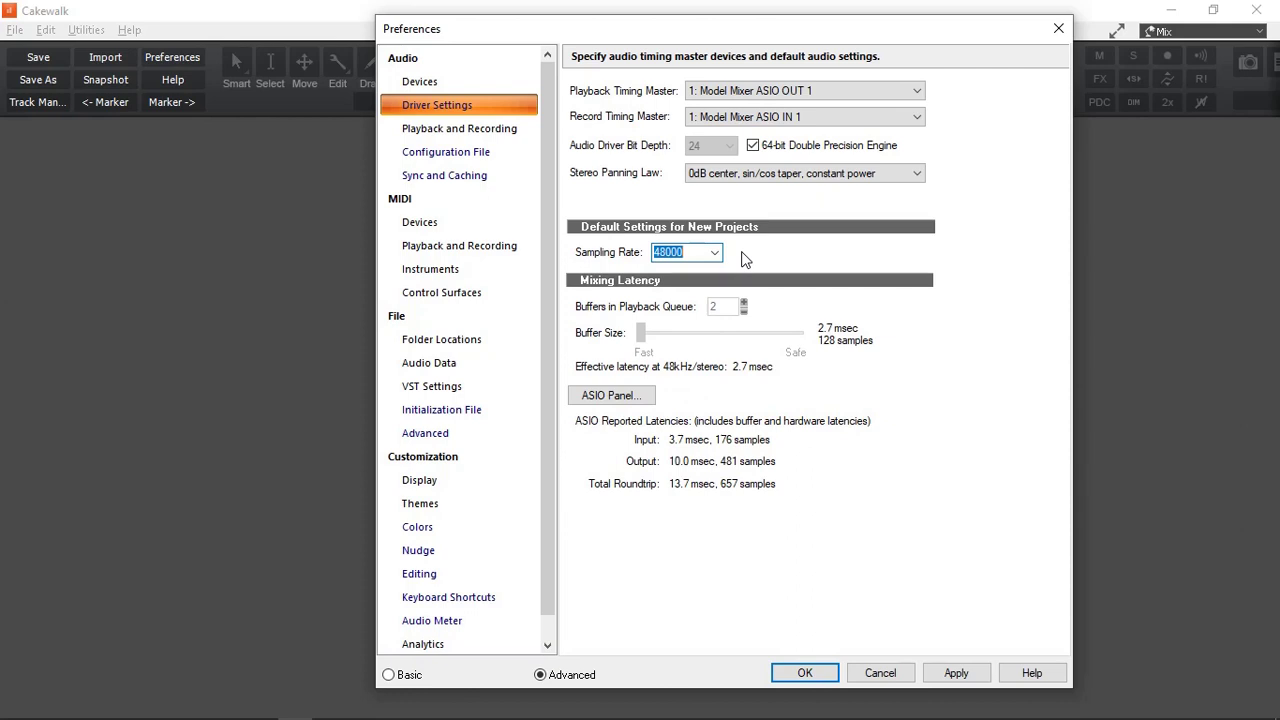
Check the TASCAM ASIO panel and Playback and Recording settings, then accept the preferences with OK
{"action": "left_click", "coordinate": [612, 396]}
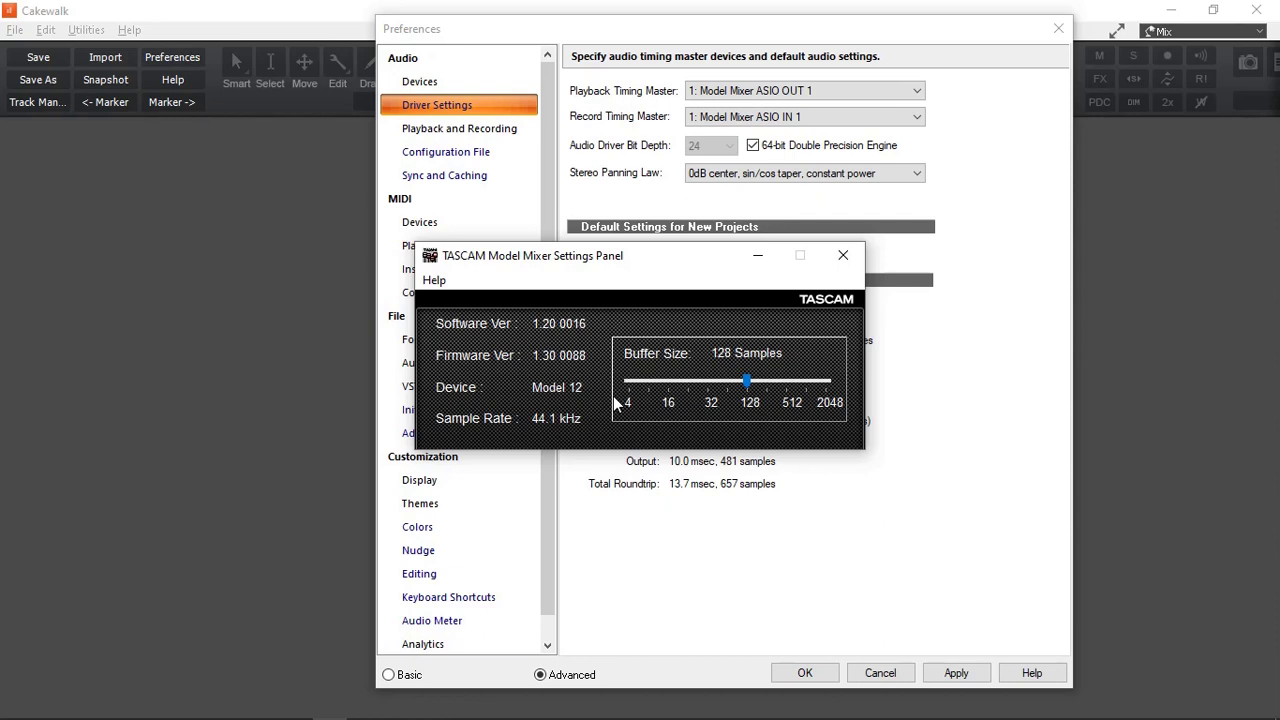
{"action": "left_click", "coordinate": [844, 258]}
{"action": "left_click", "coordinate": [462, 129]}
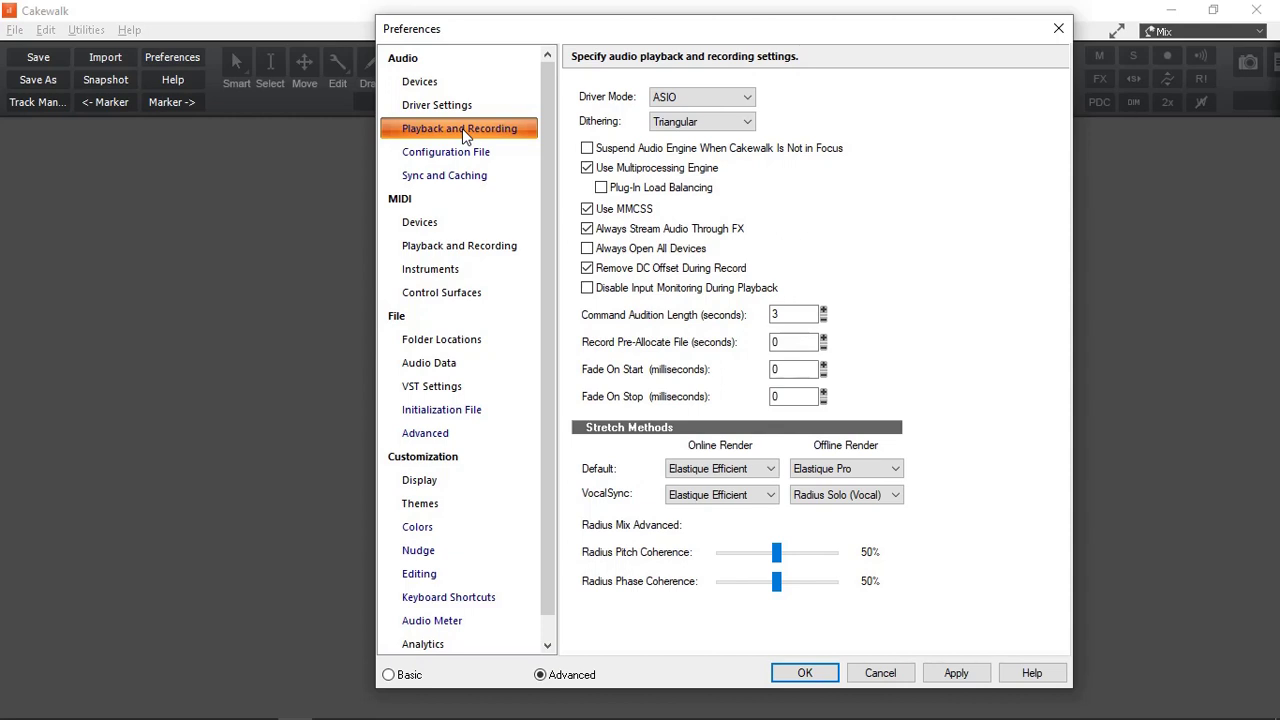
{"action": "left_click", "coordinate": [805, 673]}
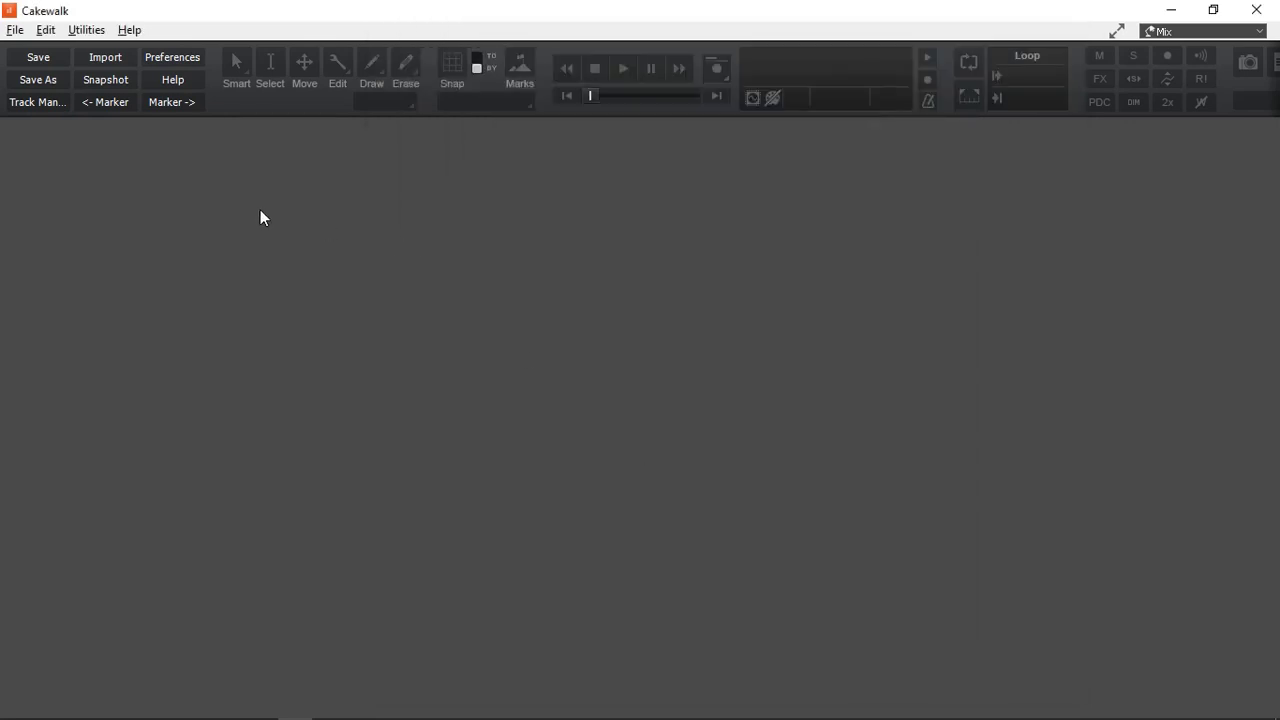
Create a new project from the Start Screen's Empty Project.cwt template
{"action": "left_click", "coordinate": [15, 30]}
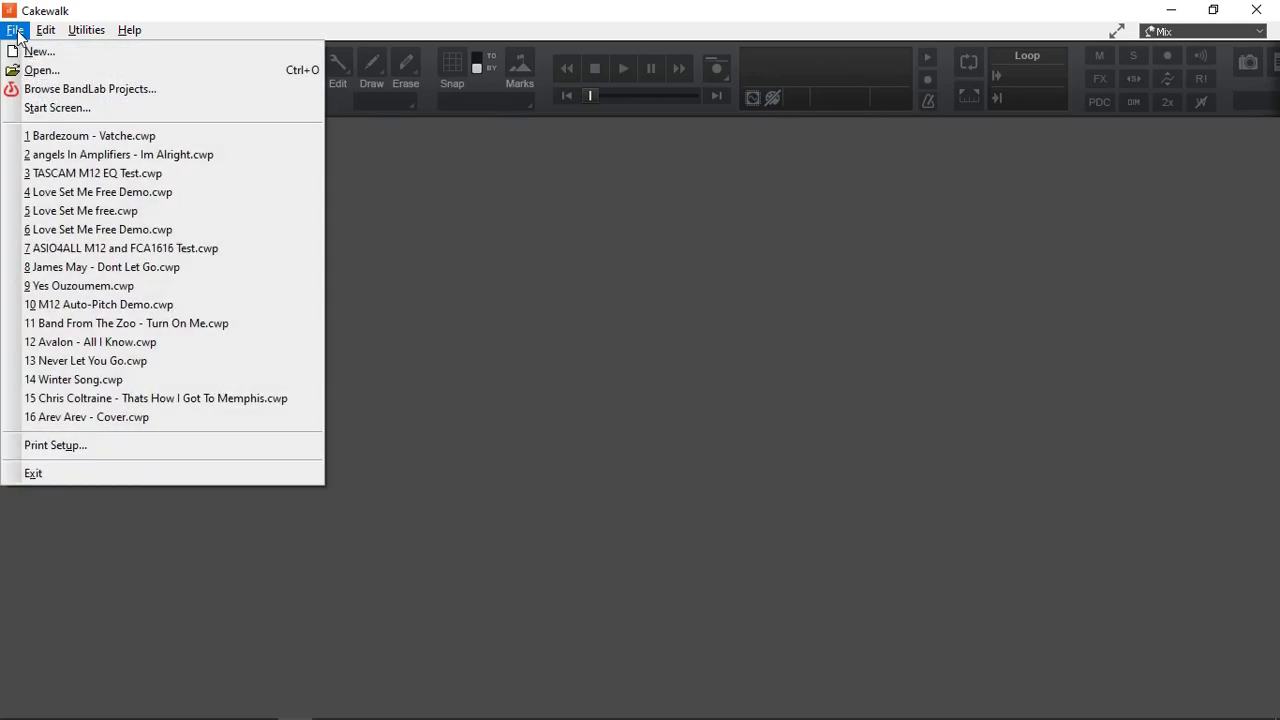
{"action": "left_click", "coordinate": [39, 108]}
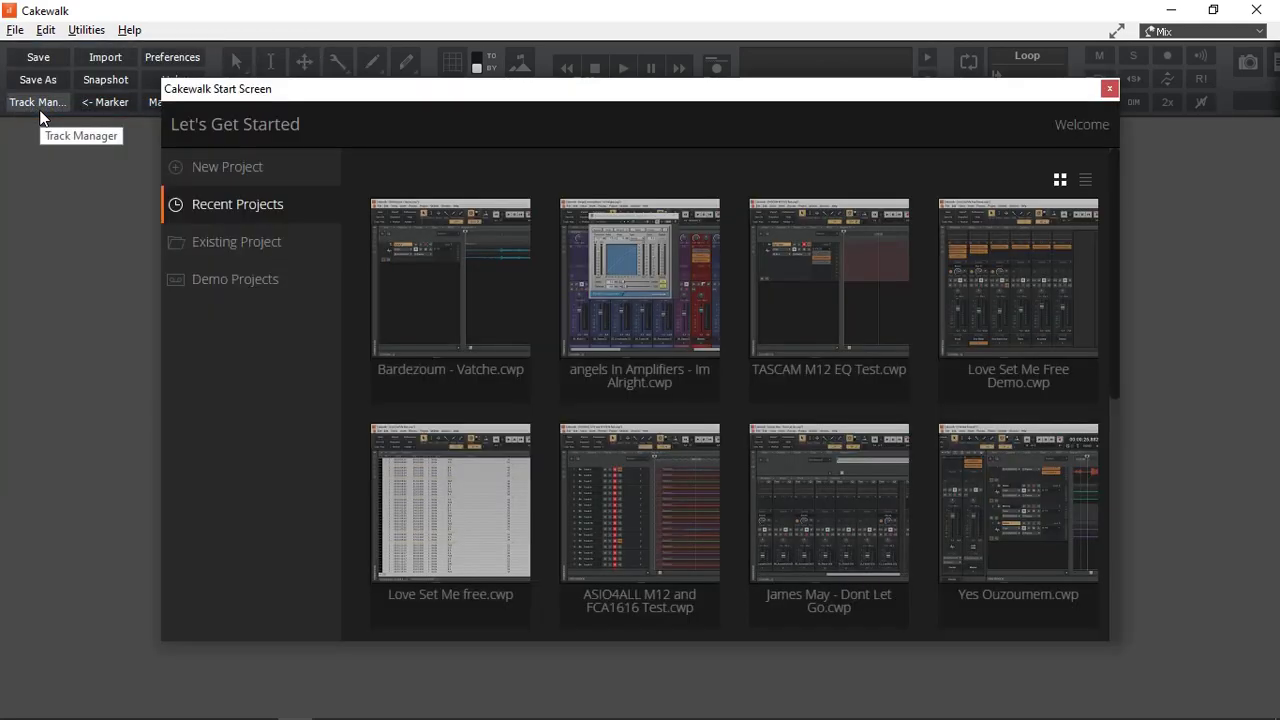
{"action": "left_click", "coordinate": [229, 168]}
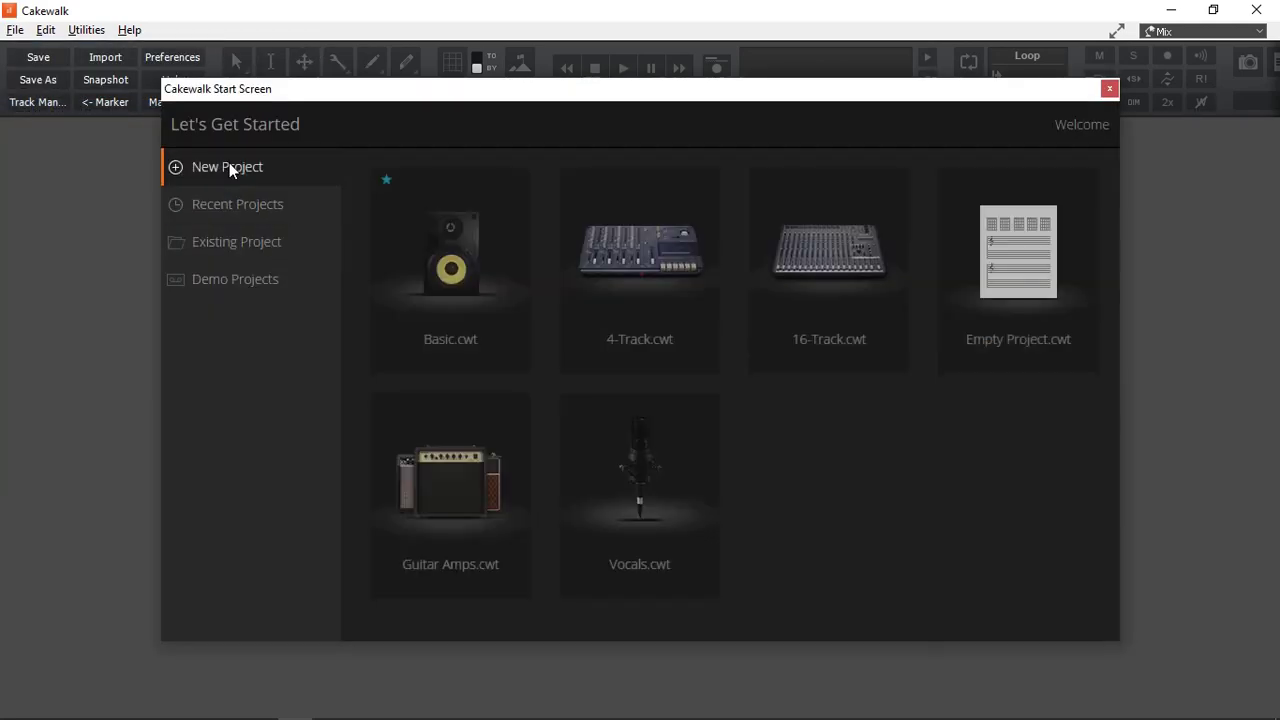
{"action": "left_click", "coordinate": [1015, 289]}
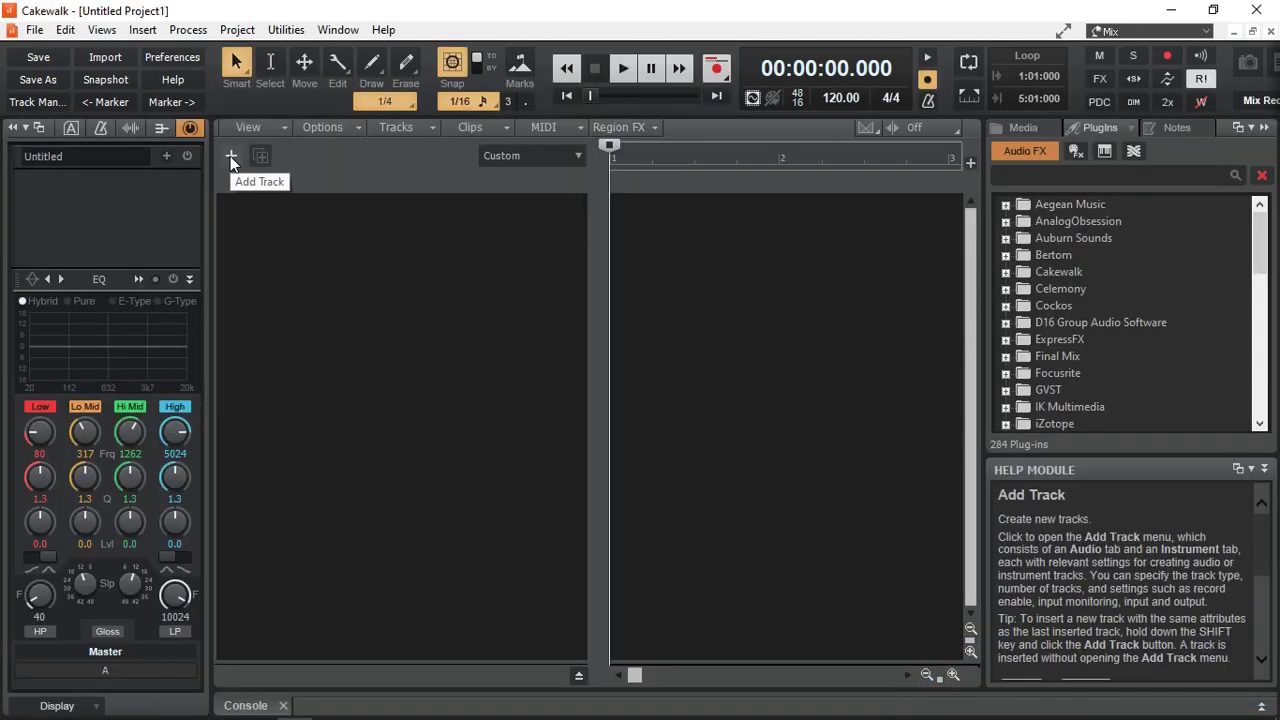
Add audio Track 1 recording from Model Mixer ASIO IN 1, record-armed with input monitoring on
{"action": "left_click", "coordinate": [231, 158]}
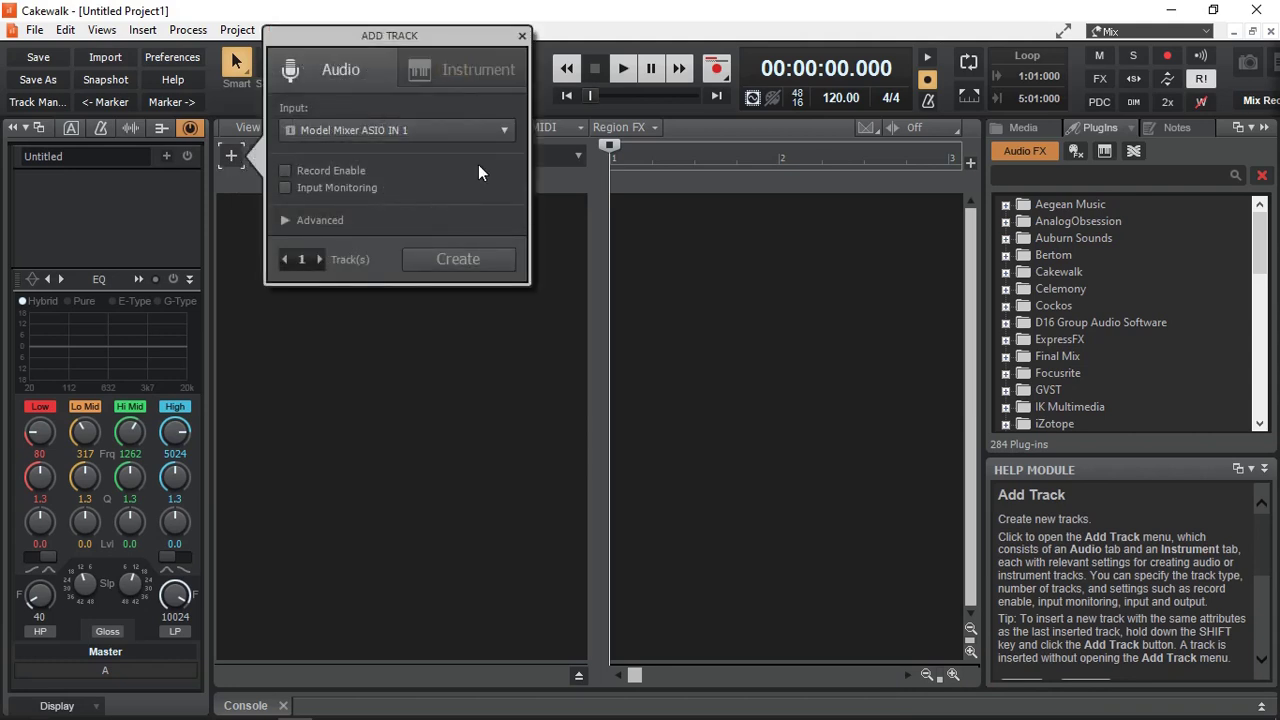
{"action": "left_click", "coordinate": [503, 131]}
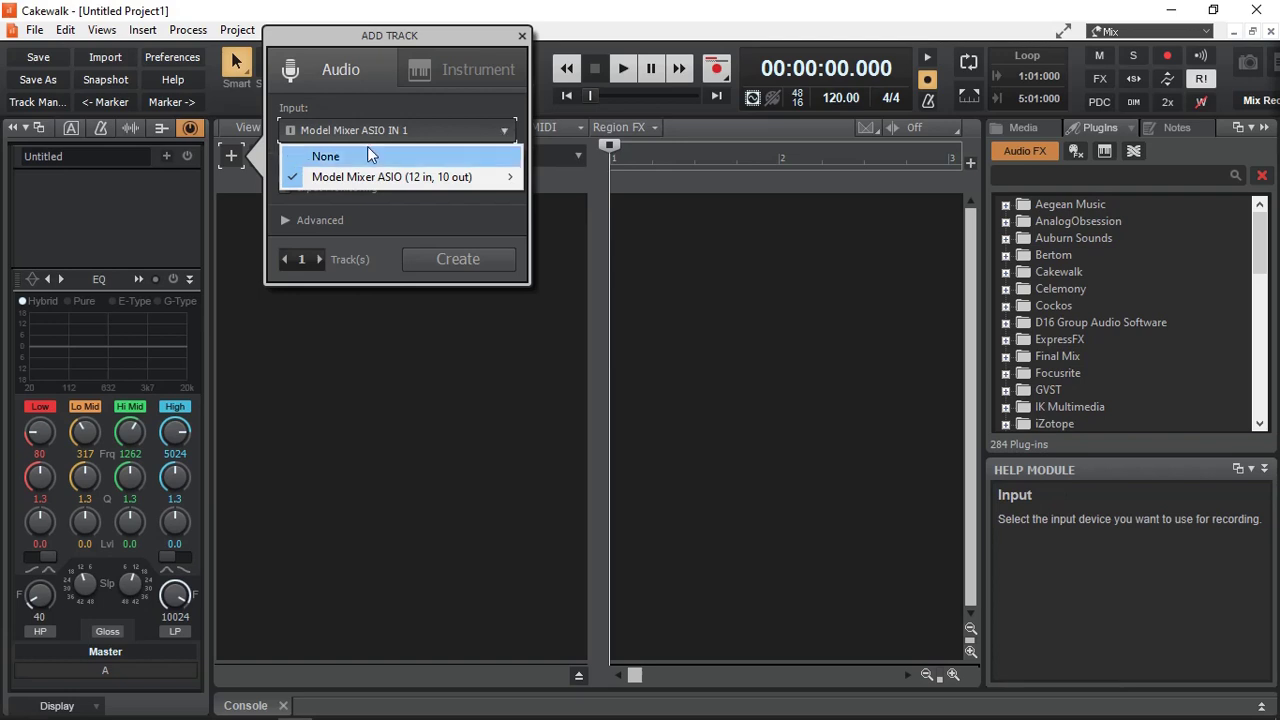
{"action": "mouse_move", "coordinate": [352, 180]}
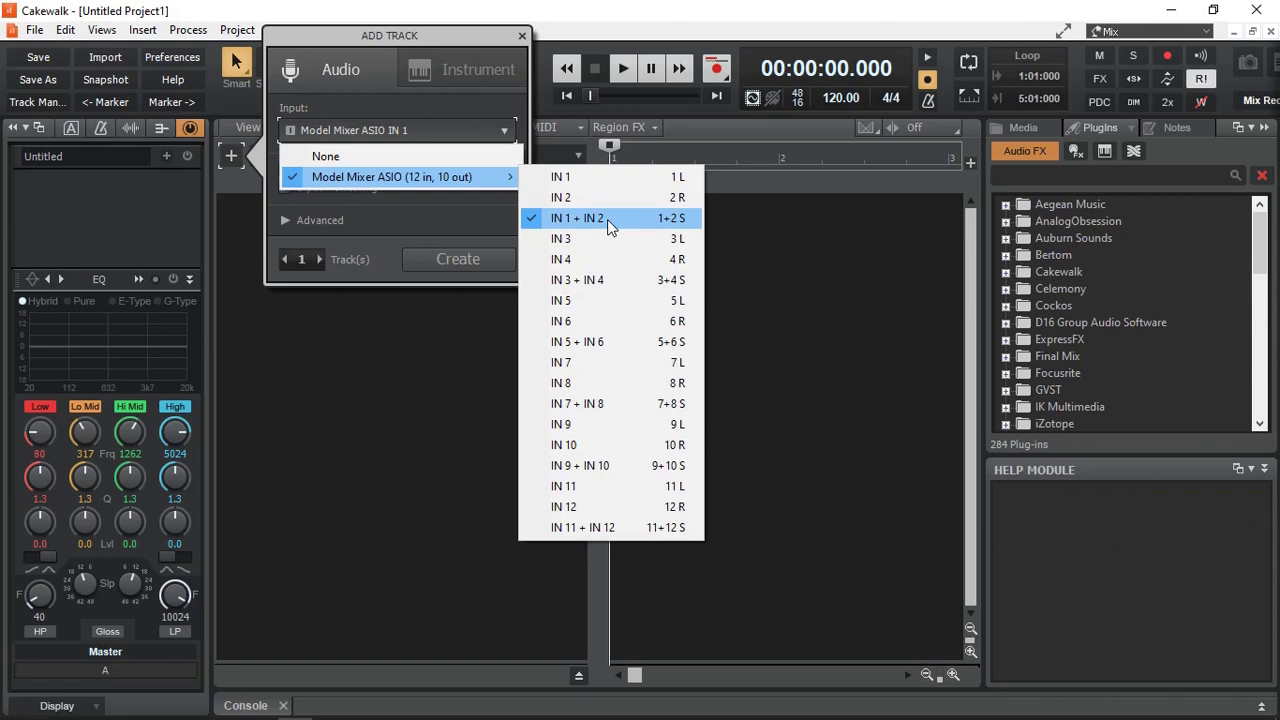
{"action": "left_click", "coordinate": [571, 176]}
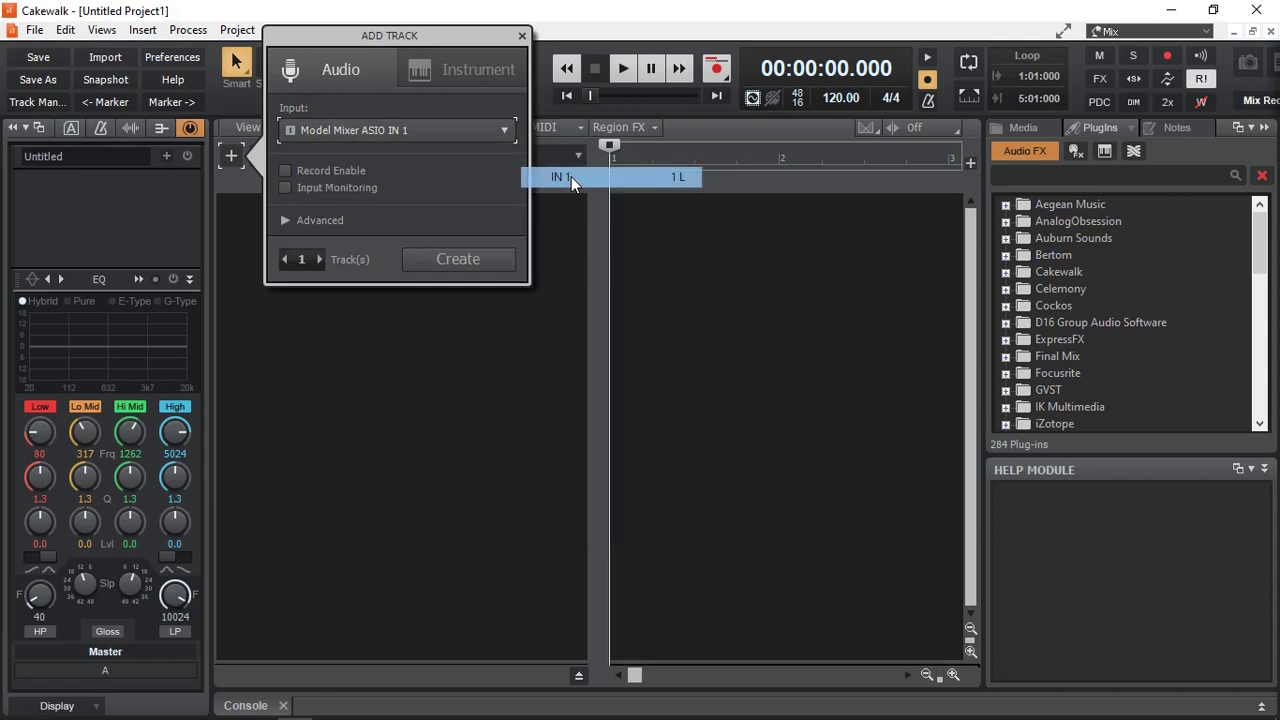
{"action": "left_click", "coordinate": [328, 170]}
{"action": "left_click", "coordinate": [330, 187]}
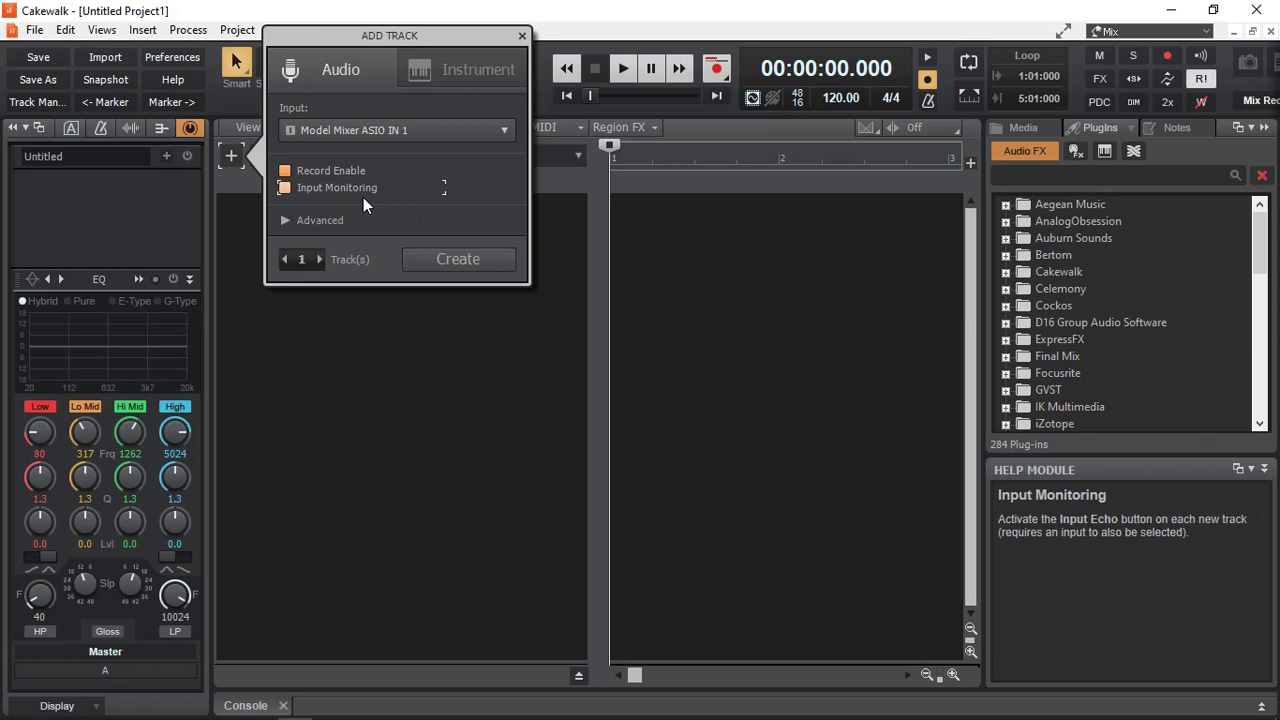
{"action": "left_click", "coordinate": [469, 262]}
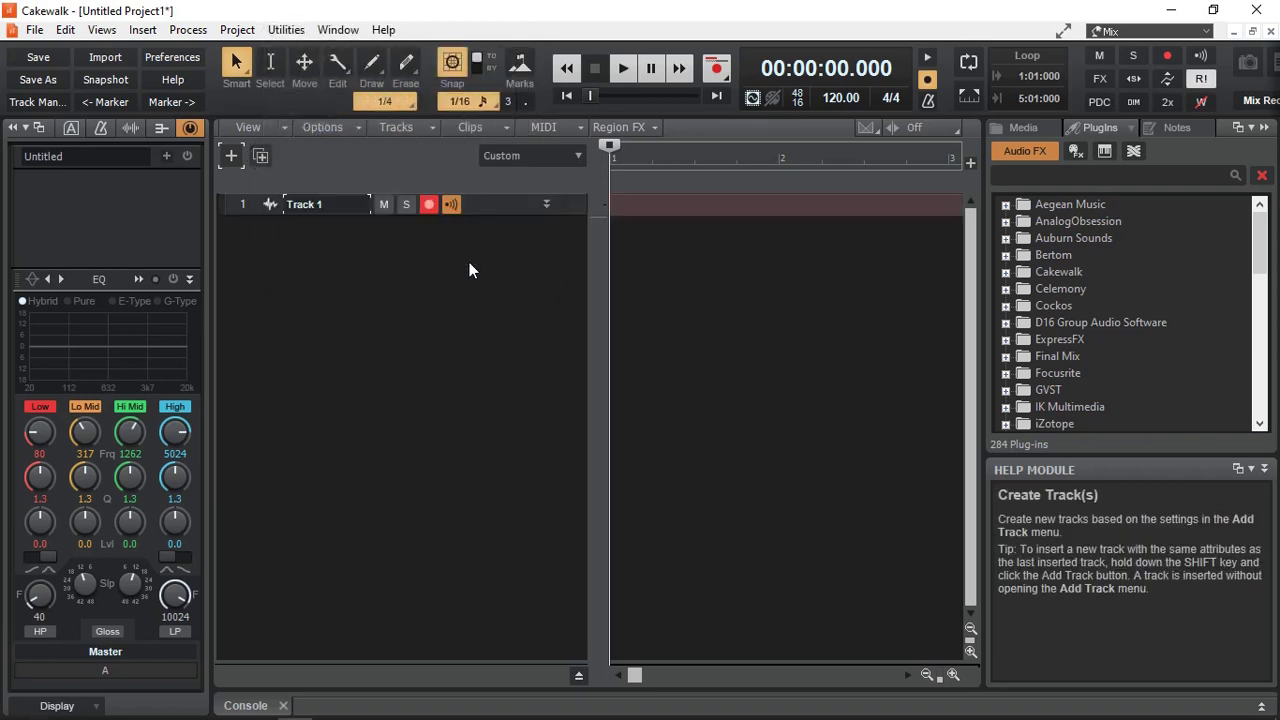
{"action": "left_click", "coordinate": [544, 207]}
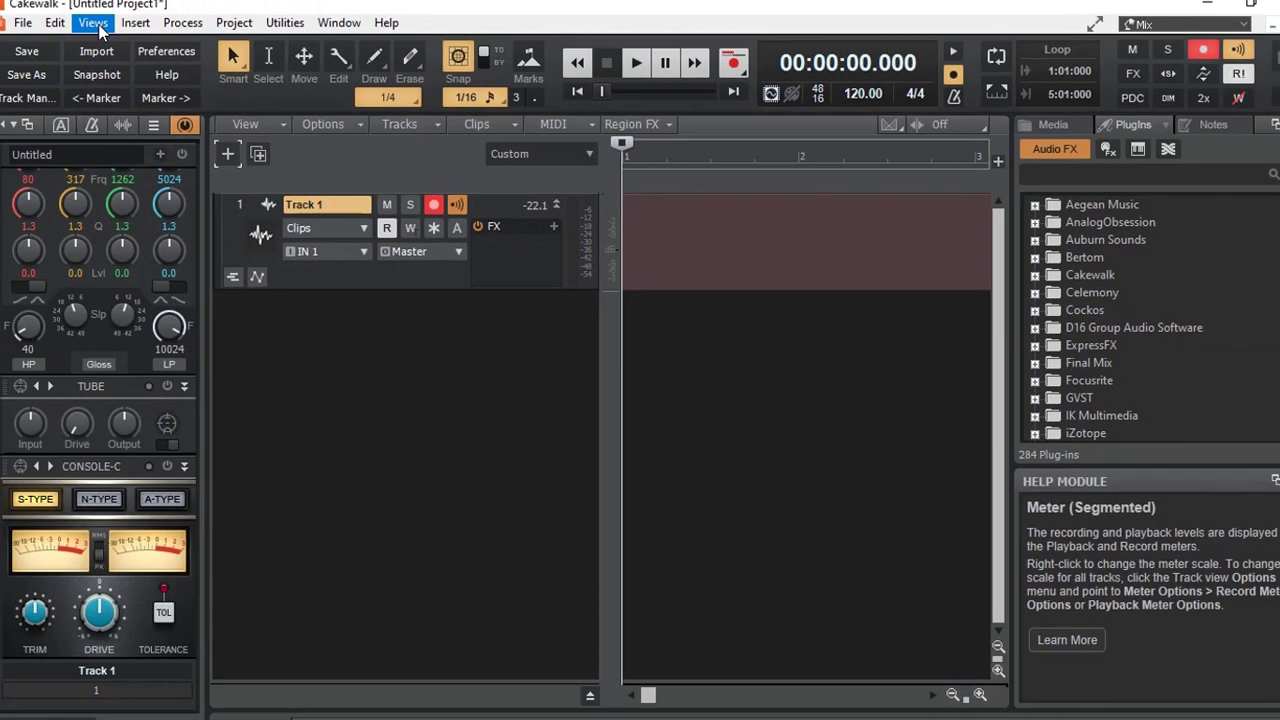
{"action": "left_click", "coordinate": [102, 30]}
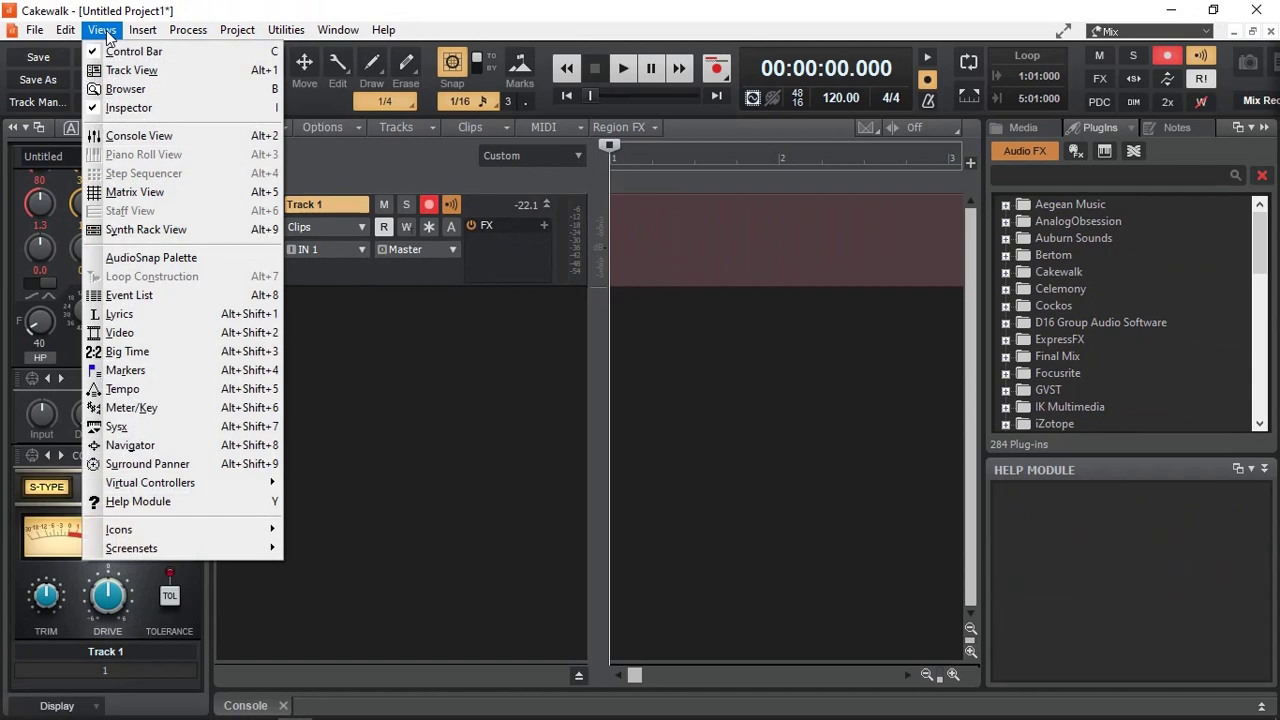
In the Console View, show the bus strips and set the Master bus output to OUT 9 + OUT 10
{"action": "left_click", "coordinate": [126, 141]}
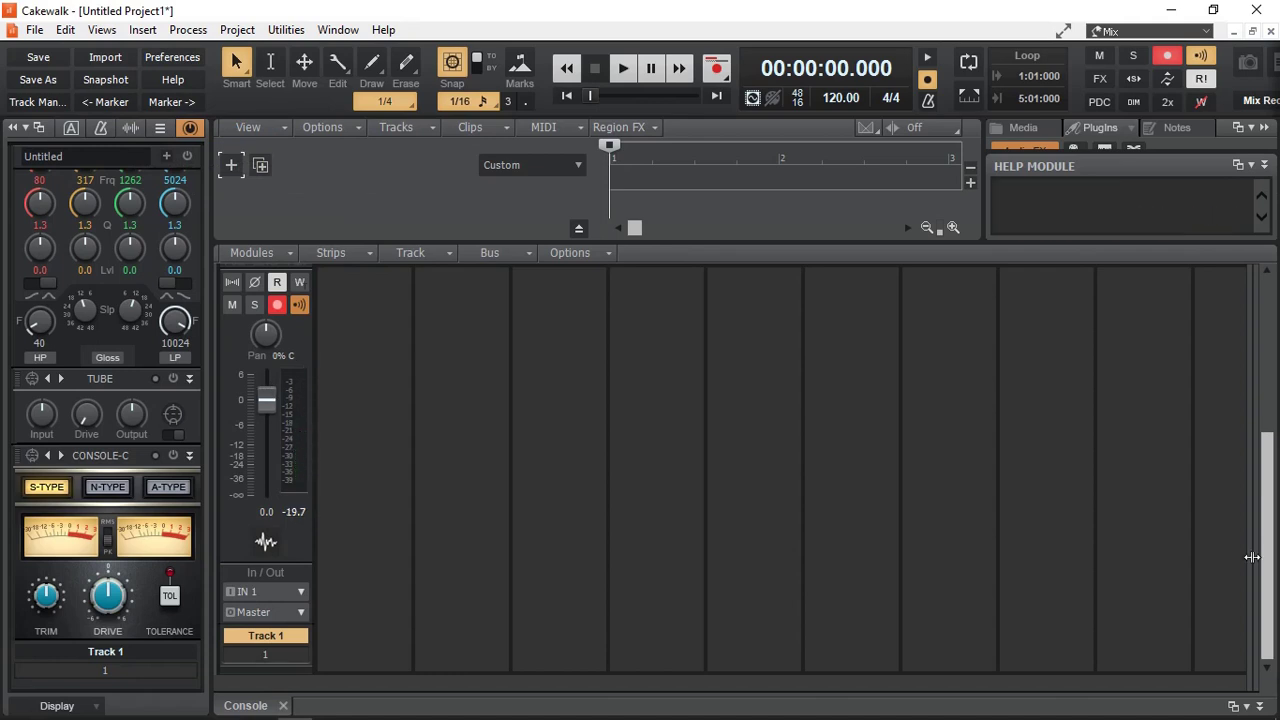
{"action": "left_click_drag", "start_coordinate": [1252, 538], "coordinate": [897, 539]}
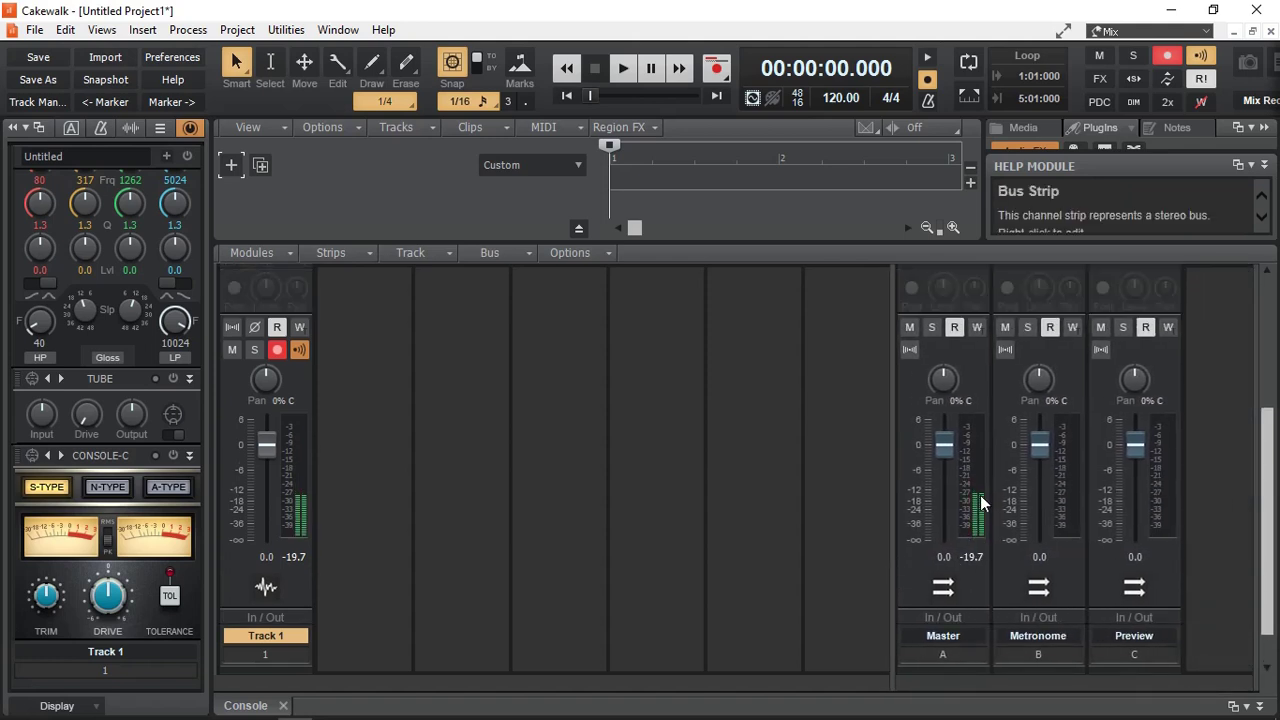
{"action": "scroll", "coordinate": [980, 495], "scroll_direction": "up", "scroll_amount": 5}
{"action": "scroll", "coordinate": [980, 495], "scroll_direction": "down", "scroll_amount": 5}
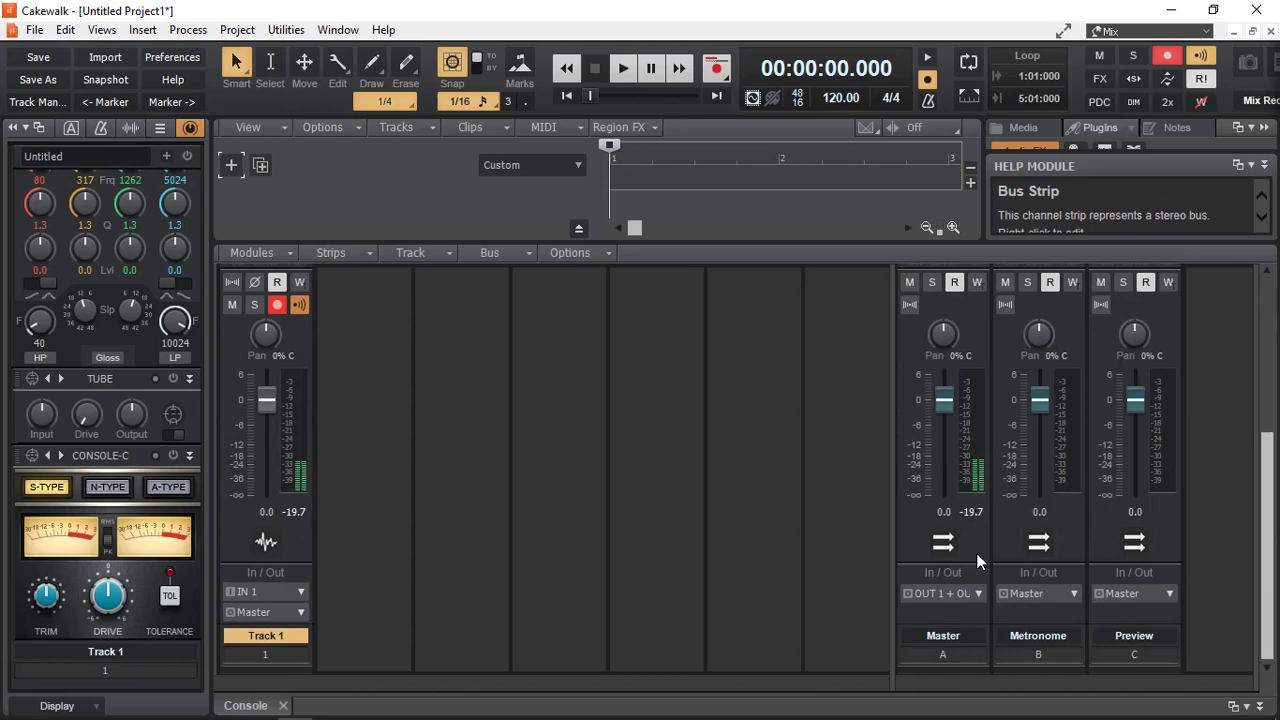
{"action": "left_click", "coordinate": [945, 636]}
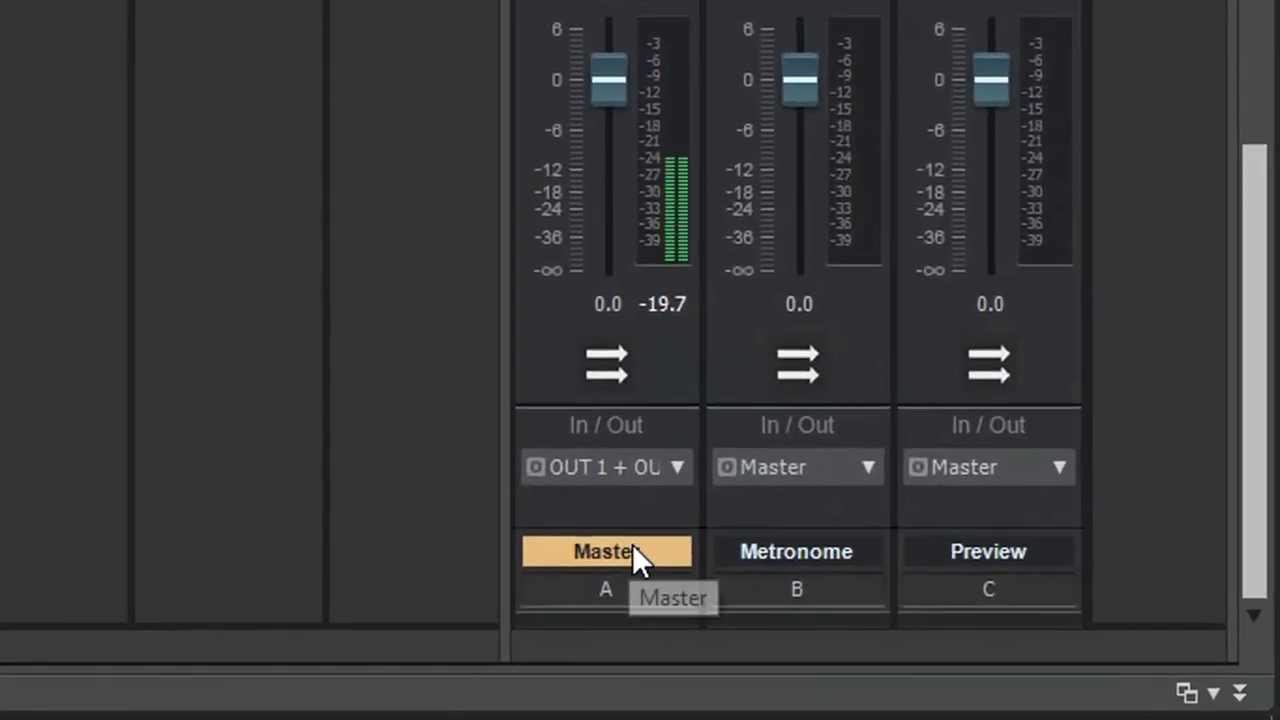
{"action": "left_click", "coordinate": [676, 466]}
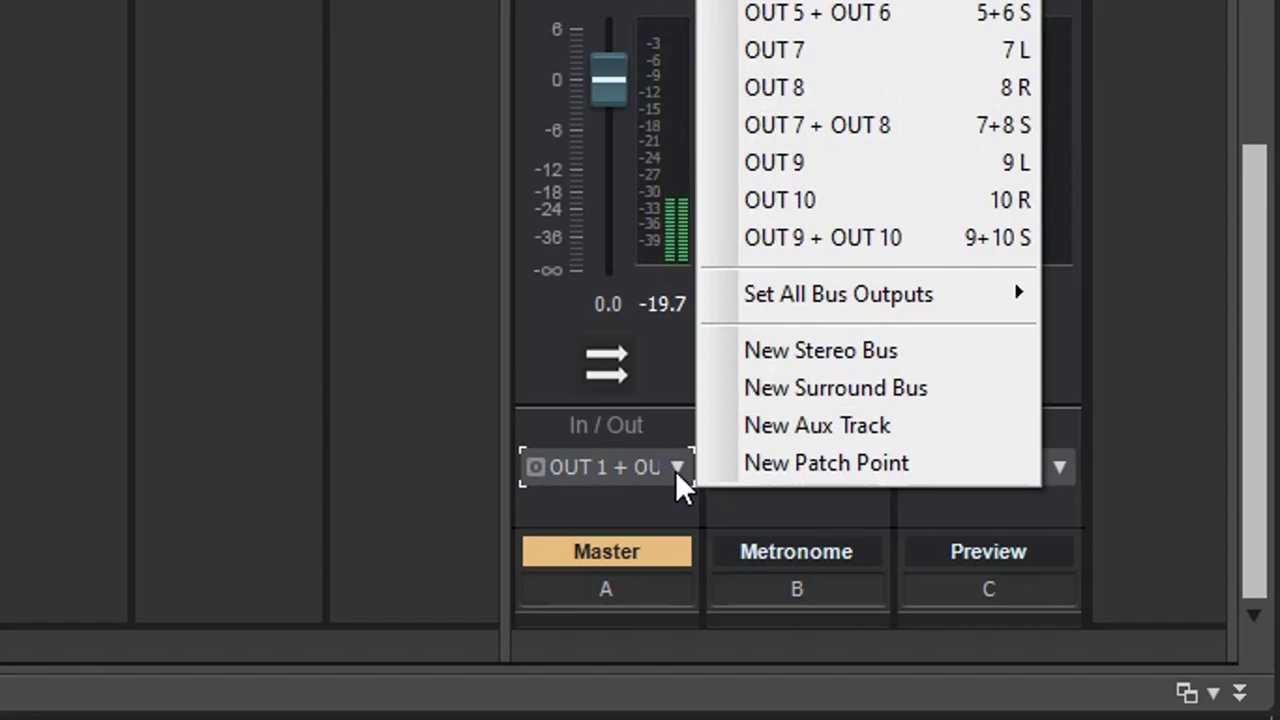
{"action": "left_click", "coordinate": [814, 240]}
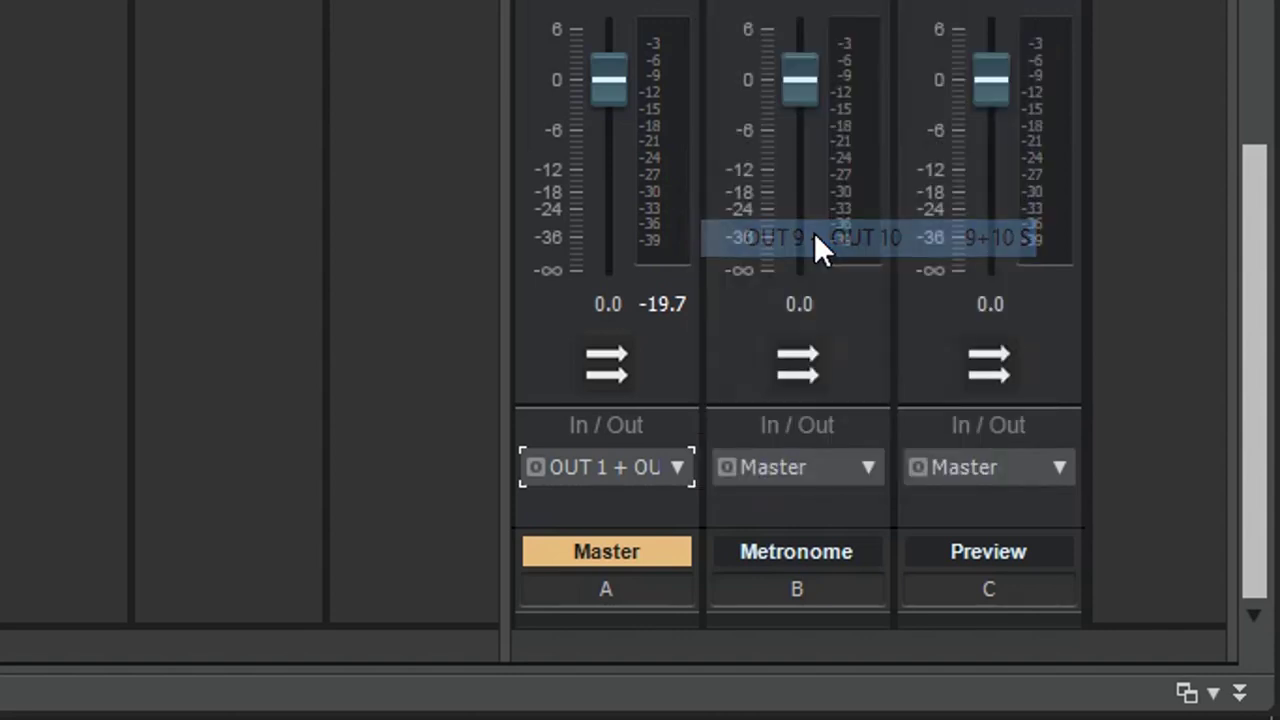